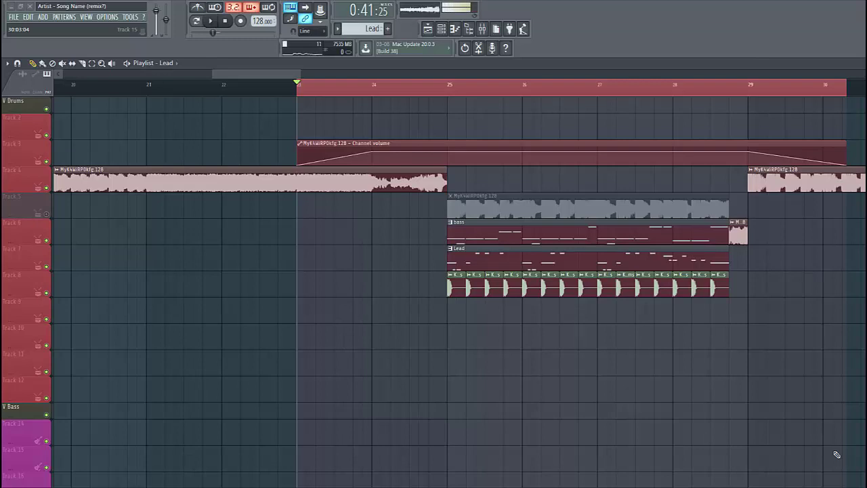
Play the lead pattern and load the Spectral wavetable Monster 5 [SL] into oscillator A
key("space")
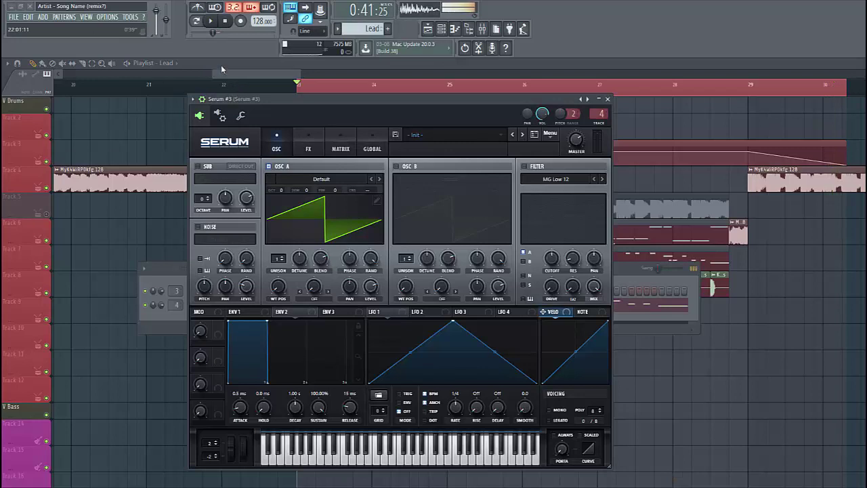
left_click(210, 21)
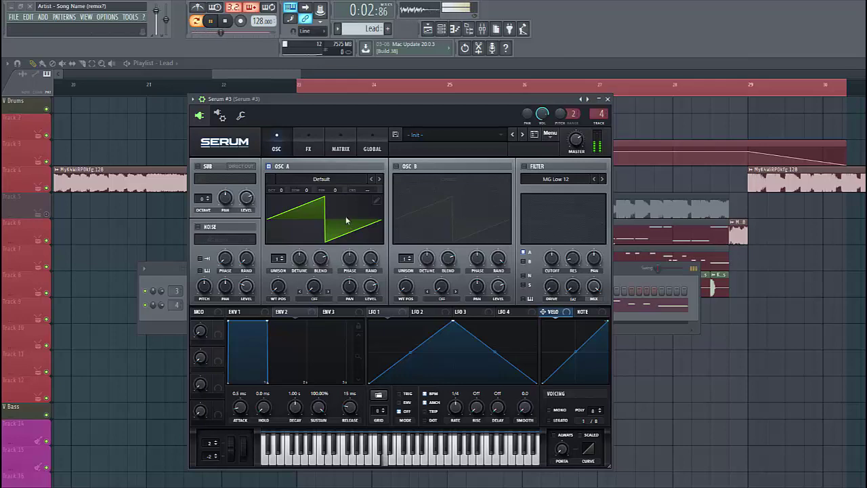
left_click(302, 183)
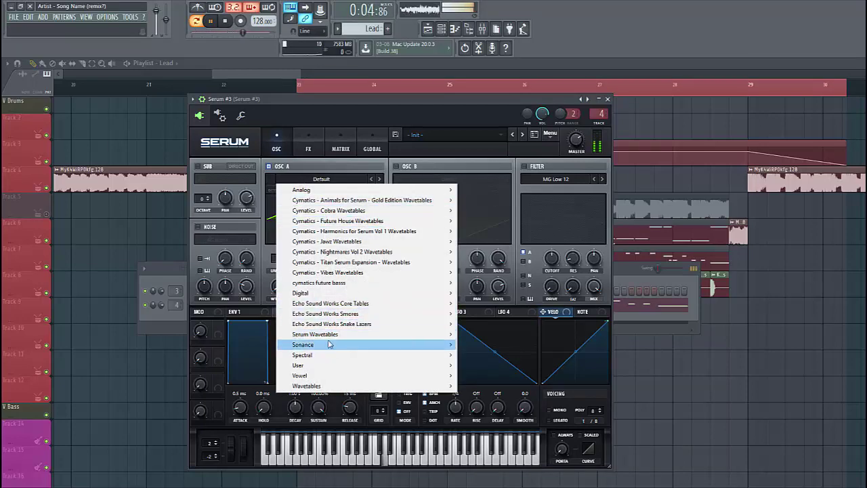
mouse_move(320, 356)
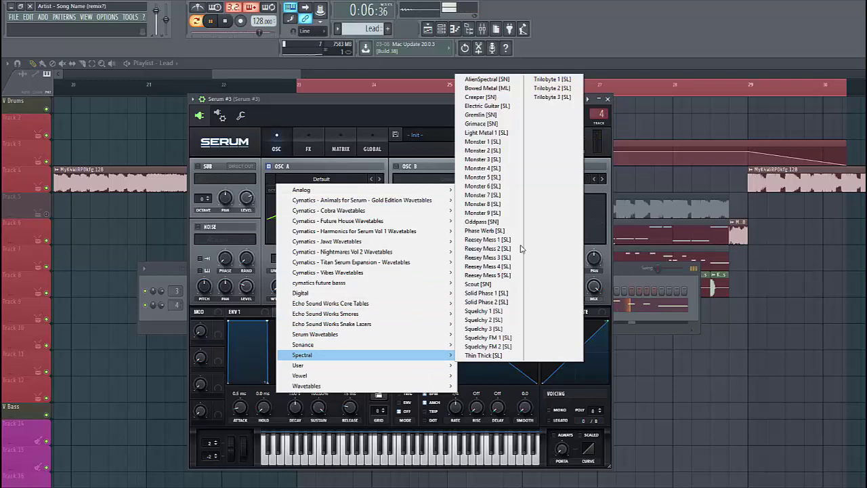
left_click(482, 177)
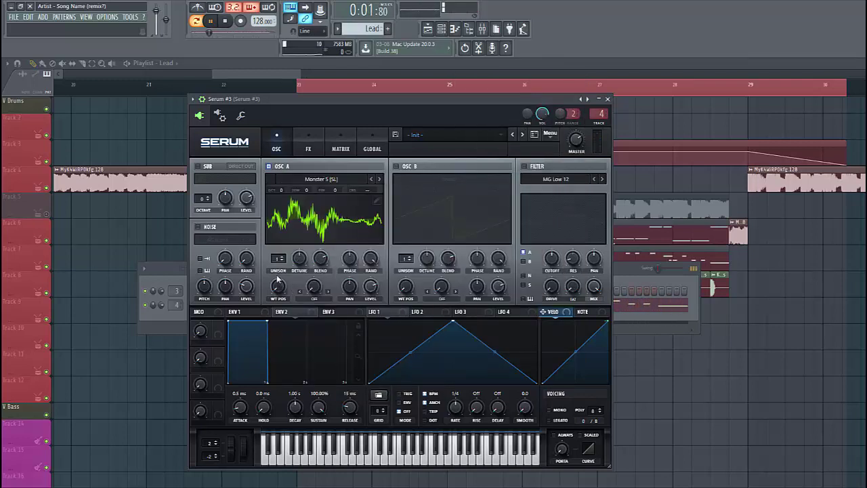
Set oscillator A to 3 unison voices, wavetable position 256 and warp mode FM (From B)
mouse_move(279, 258)
left_mouse_down()
mouse_move(287, 271)
mouse_move(277, 271)
mouse_move(277, 257)
left_mouse_up()
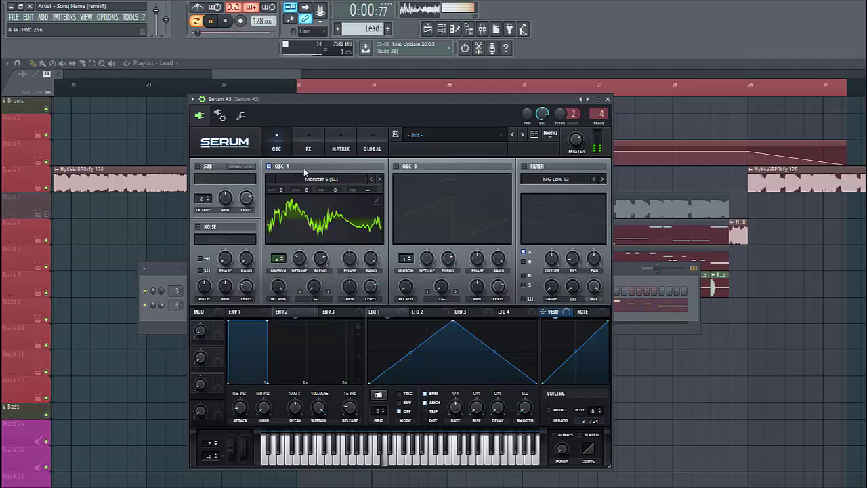
left_click(315, 298)
left_click(323, 257)
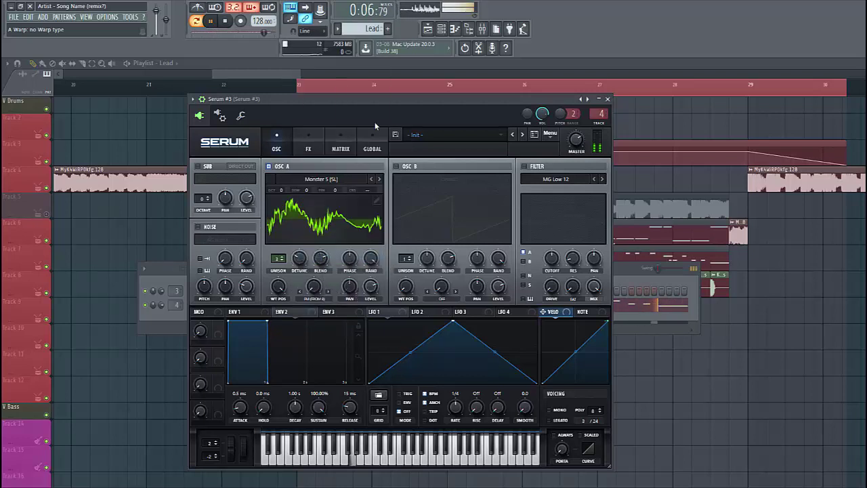
Turn on oscillator B with the Digital wavetable SubBass_1 and set oscillator A's FM warp amount to 40%
left_click(415, 167)
left_click(415, 167)
left_click(397, 166)
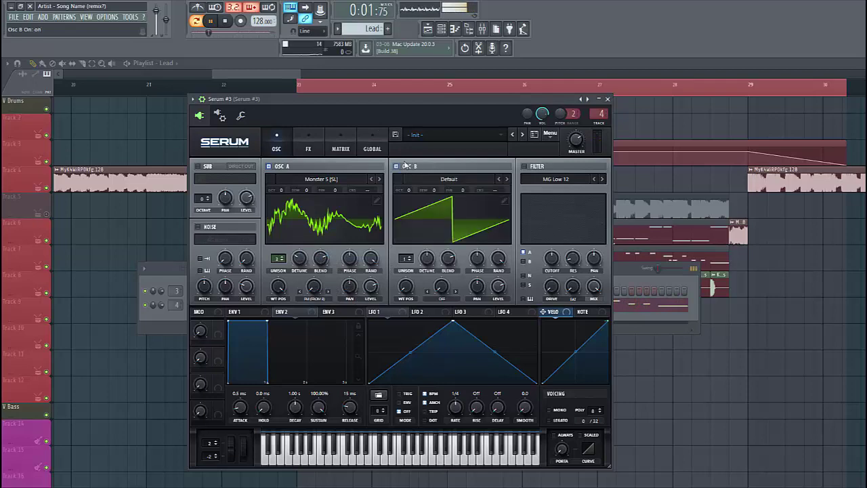
left_click(436, 183)
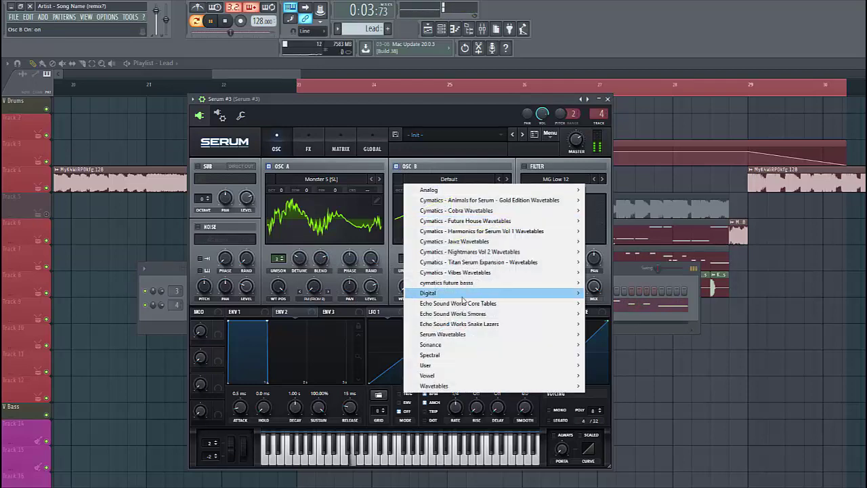
mouse_move(515, 292)
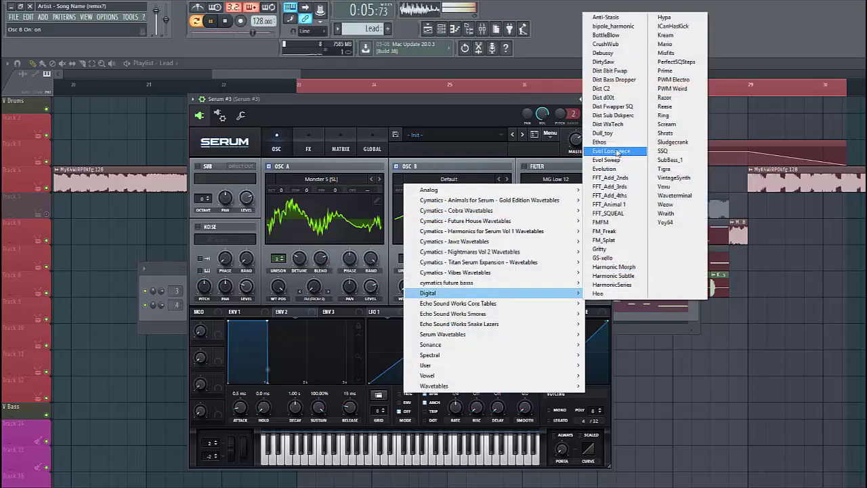
left_click(671, 160)
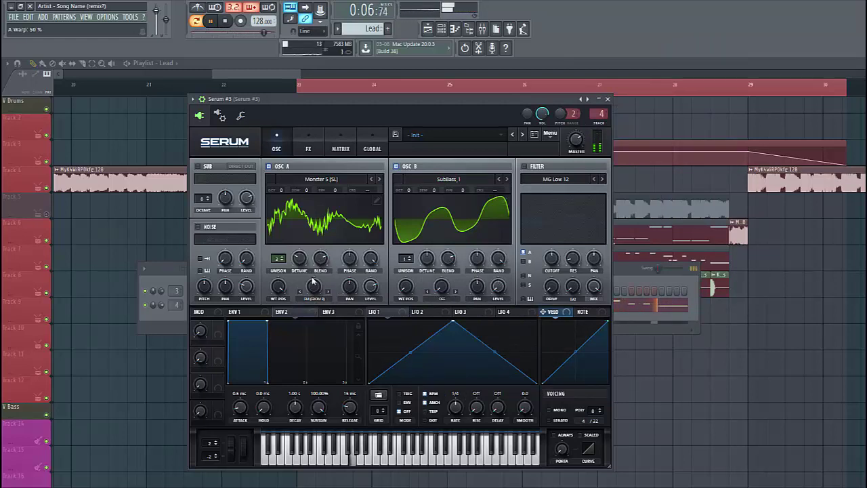
left_click_drag(313, 285, 309, 290)
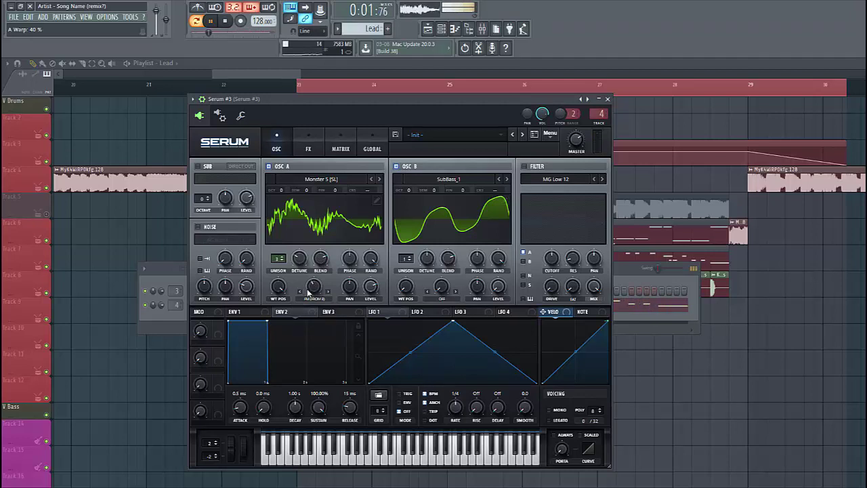
Turn on the filter as Band 12, raise its cutoff slightly, and set fat to 33% and mix to 96%
left_click(524, 166)
left_click(544, 180)
mouse_move(549, 190)
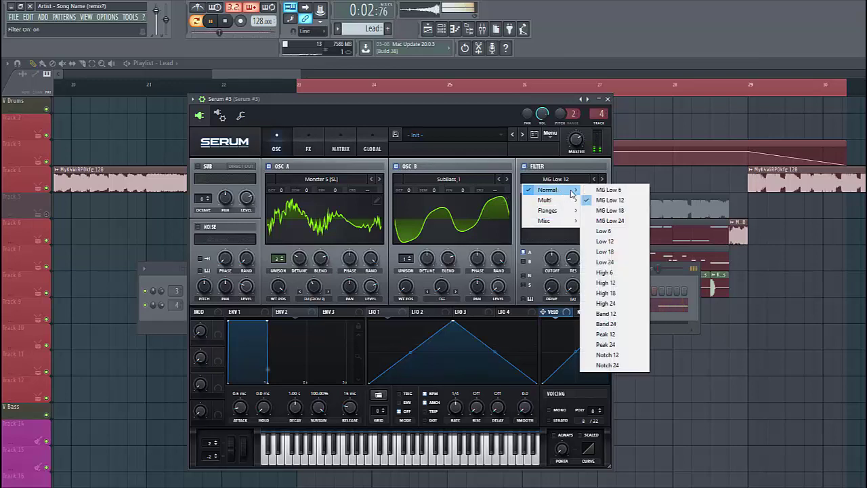
left_click(605, 314)
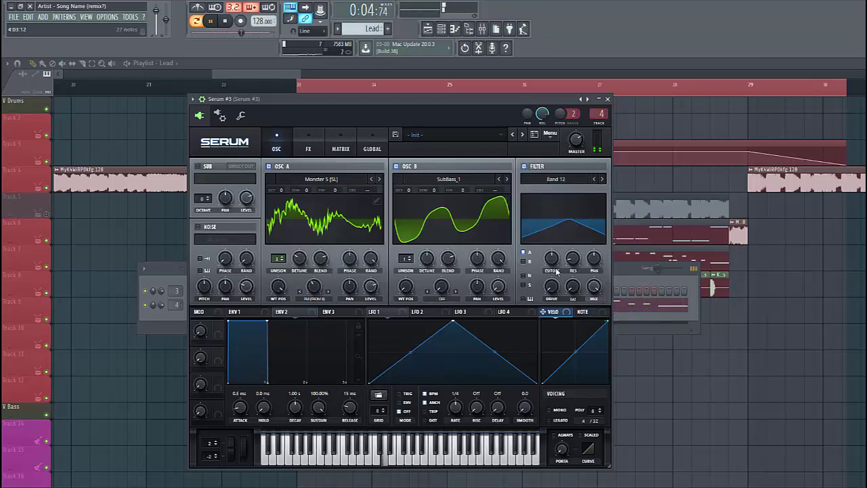
left_click_drag(552, 266, 575, 256)
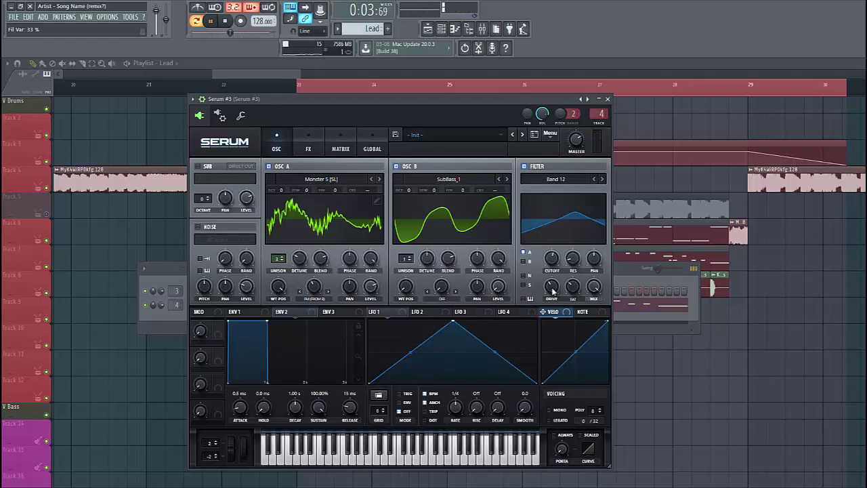
left_click_drag(594, 287, 589, 291)
Set envelope 2's sustain to 10% and release to 135 ms, and assign it to the filter cutoff with amount 13
left_click(283, 311)
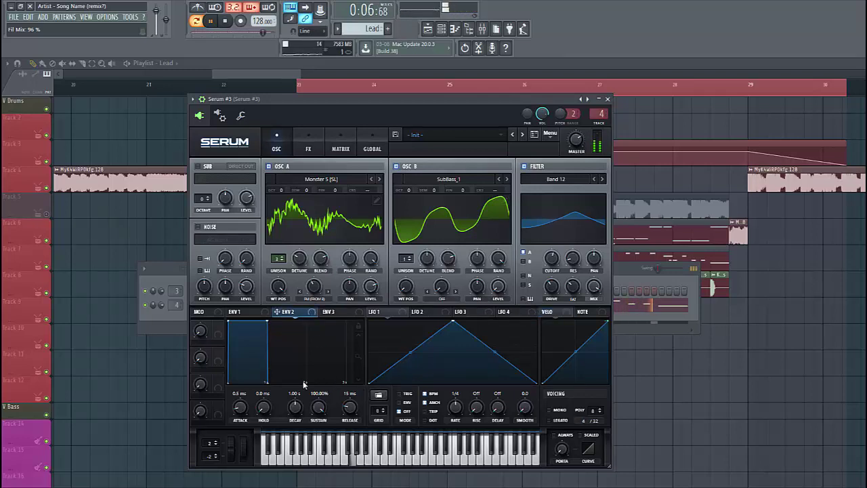
left_click_drag(317, 410, 311, 434)
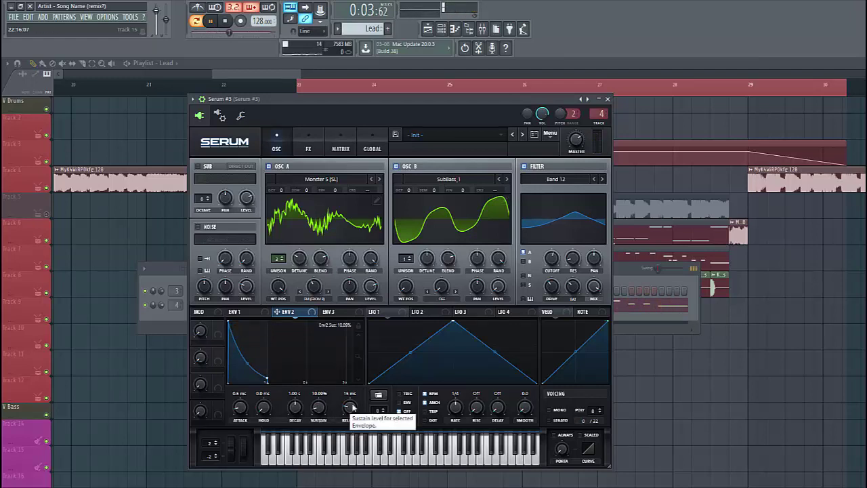
scroll(351, 406, "up", 3)
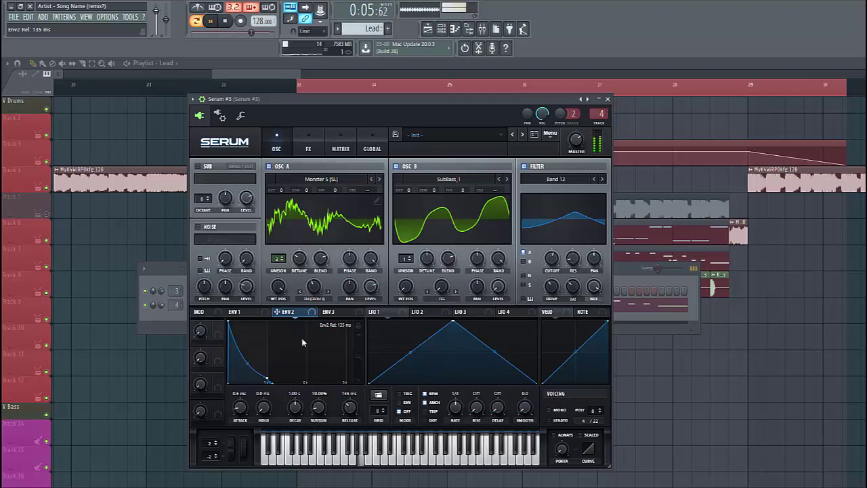
left_click_drag(277, 311, 542, 262)
key("space")
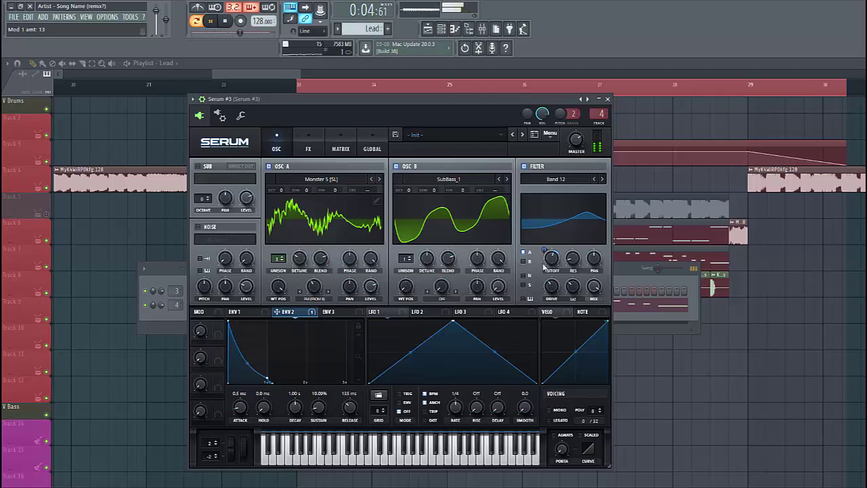
Make the voicing mono and legato with always-on portamento and a 69 ms portamento time
left_click(550, 410)
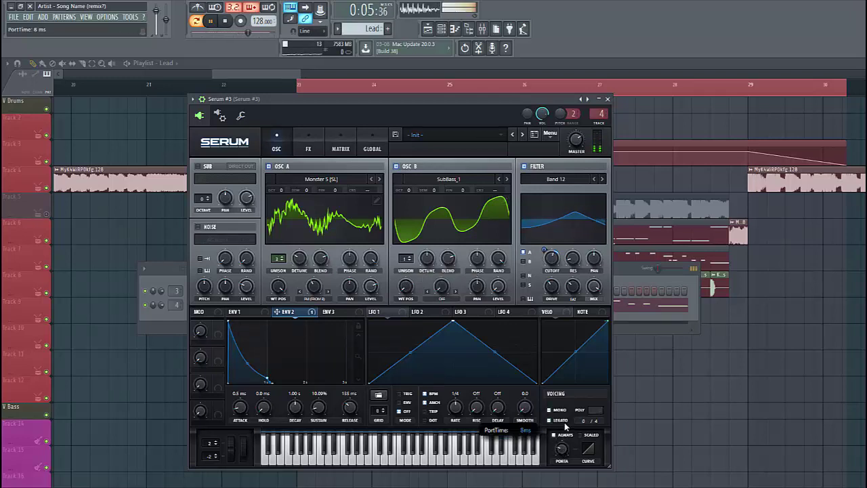
left_click_drag(565, 425, 569, 418)
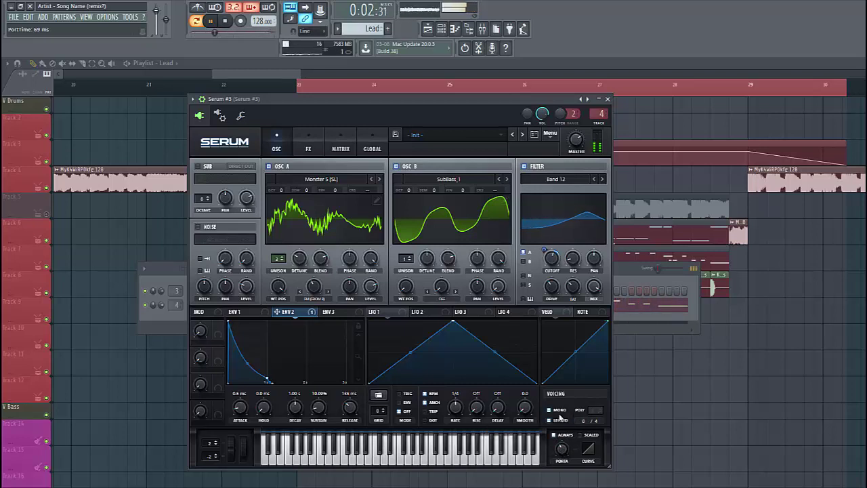
Turn on the AC hum1 noise, modulate its level with envelope 2 by 25, and route the noise through the filter
left_click(198, 227)
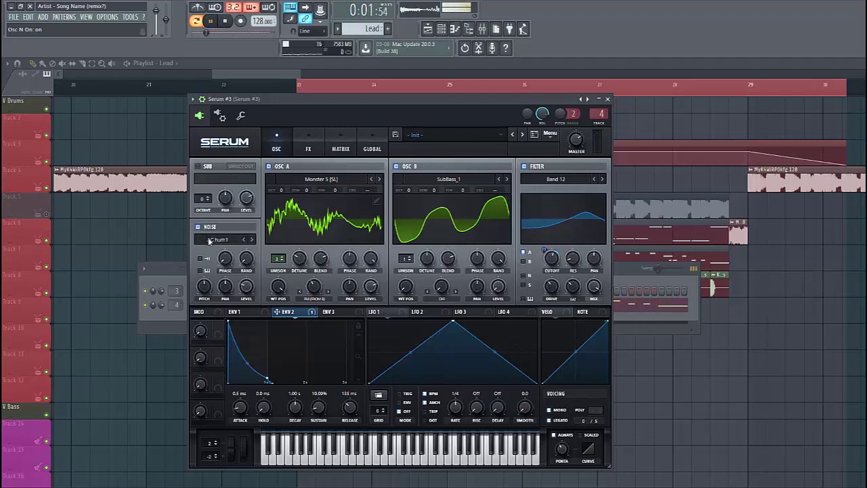
left_click_drag(251, 293, 277, 312)
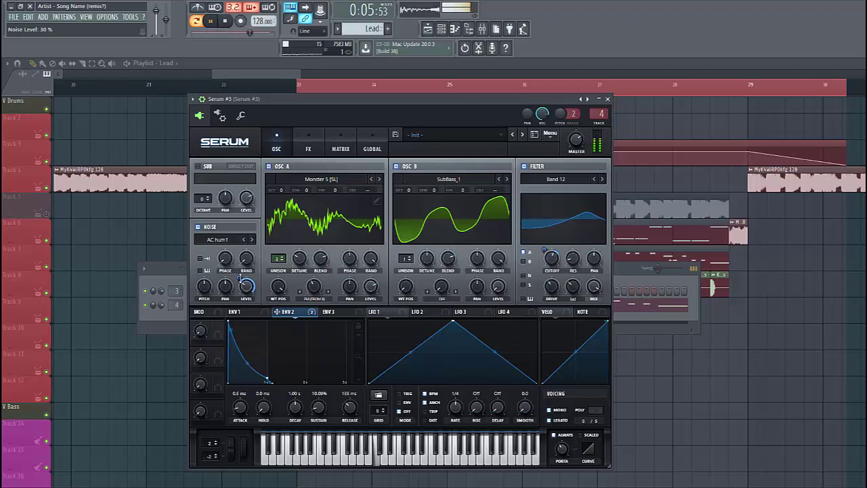
mouse_move(244, 283)
left_mouse_down()
mouse_move(233, 317)
mouse_move(245, 272)
left_mouse_up()
left_click(523, 277)
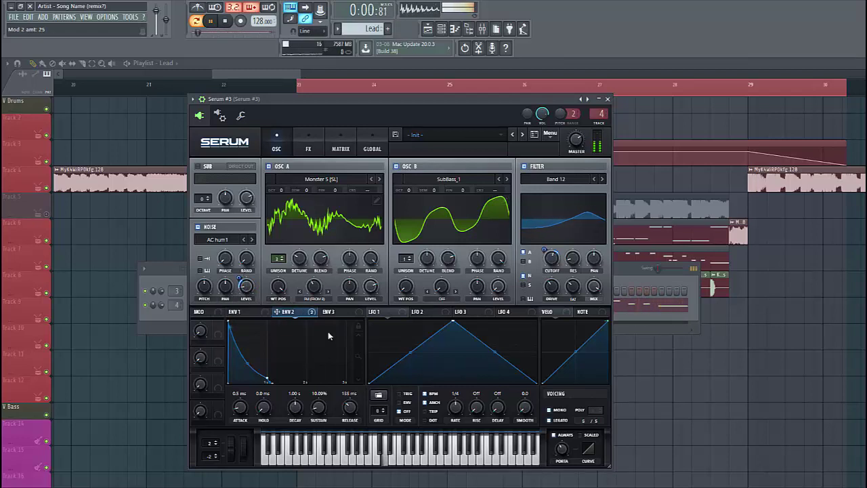
Set envelope 3's sustain to 0% and decay to 18 ms, and assign it to oscillator A's coarse pitch
left_click(329, 312)
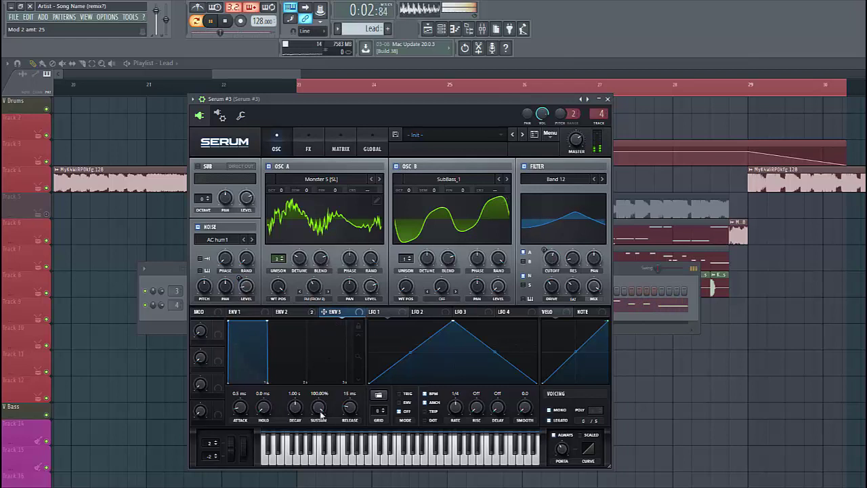
left_click_drag(321, 413, 321, 447)
left_click_drag(296, 411, 290, 425)
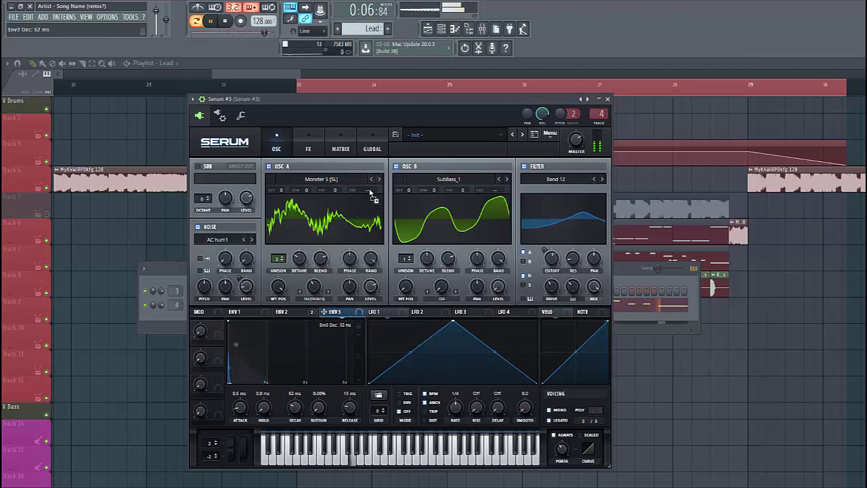
left_click(340, 149)
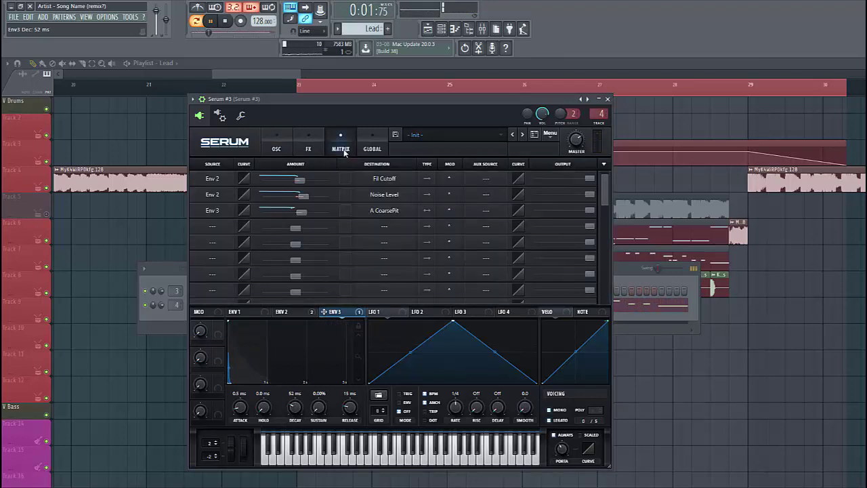
left_click(277, 147)
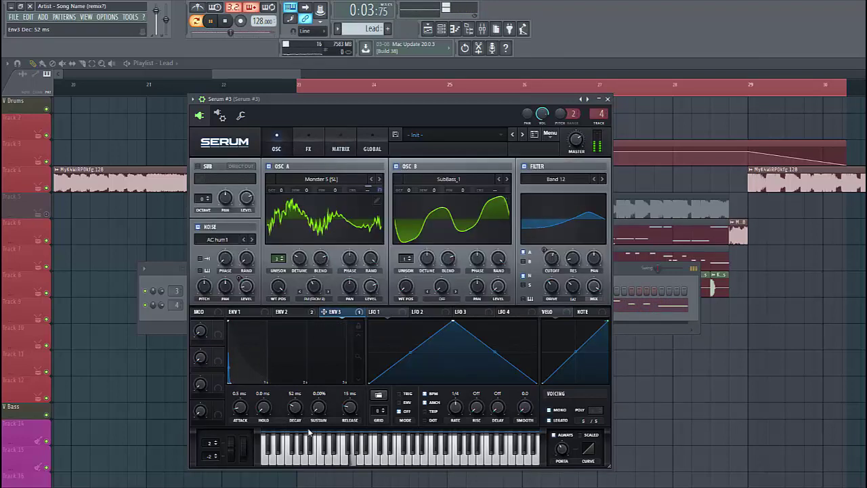
left_click_drag(296, 411, 294, 416)
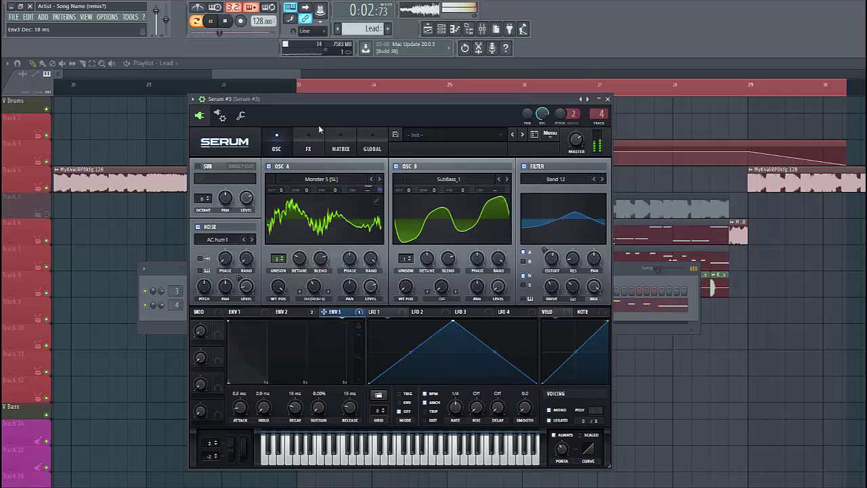
Turn on the Hyper/Dimension effect with an 8% hyper rate, reduced detune and 0% dimension mix
left_click(316, 147)
left_click(200, 167)
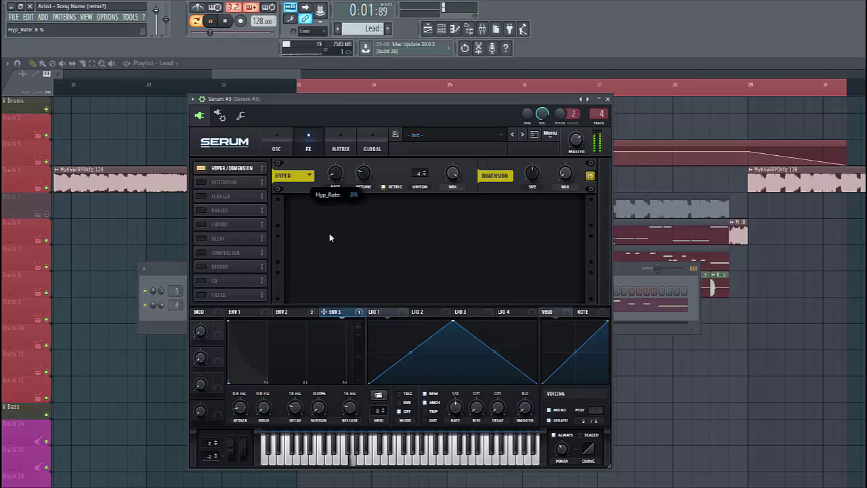
left_click_drag(364, 178, 362, 182)
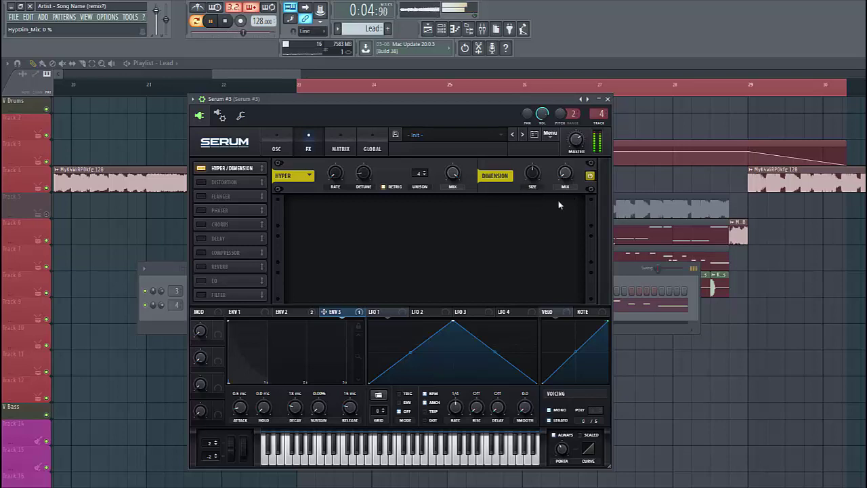
Turn on the distortion effect, choose the Asym mode and set its drive to 46%
left_click(200, 182)
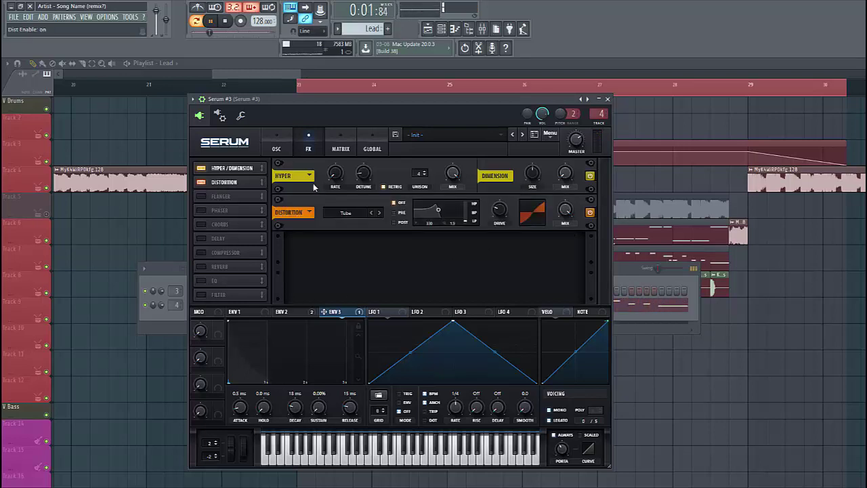
left_click(345, 212)
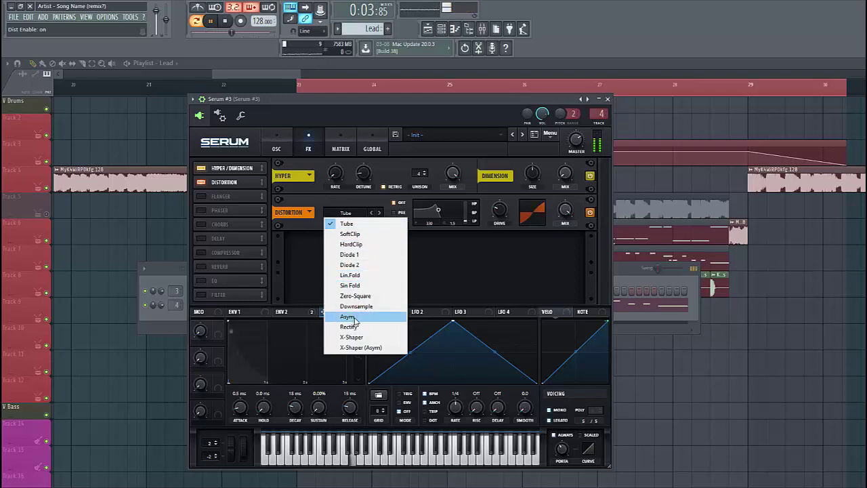
left_click(348, 317)
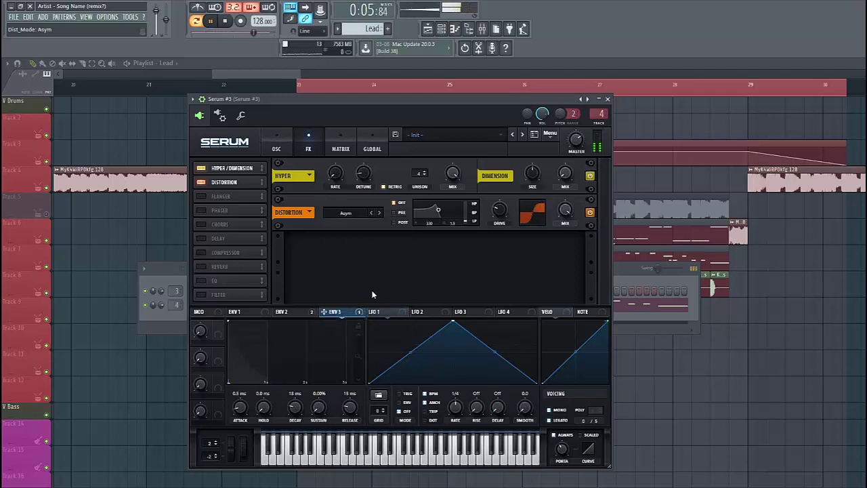
mouse_move(500, 196)
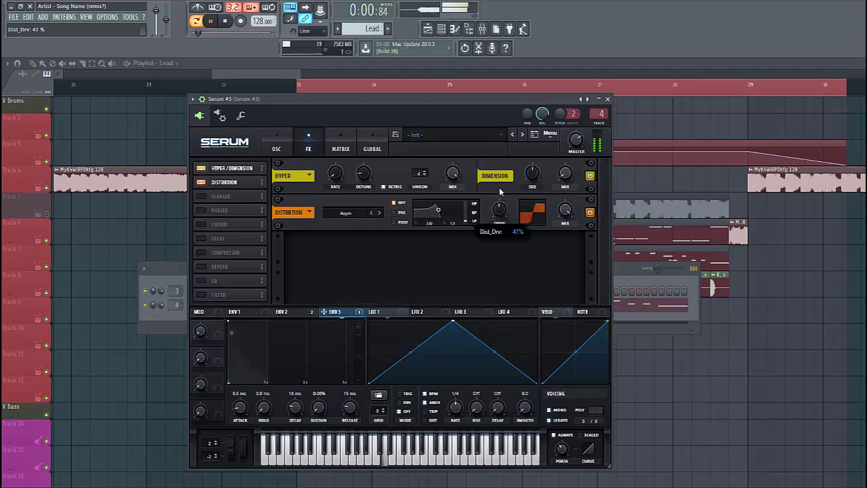
scroll(499, 187, "up", 3)
left_click_drag(499, 186, 495, 190)
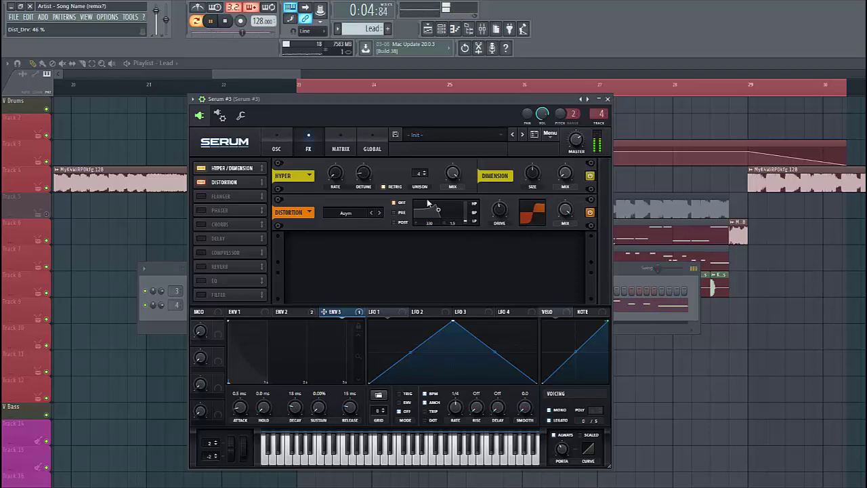
Turn on the chorus effect and set its mix to 24%
left_click(221, 226)
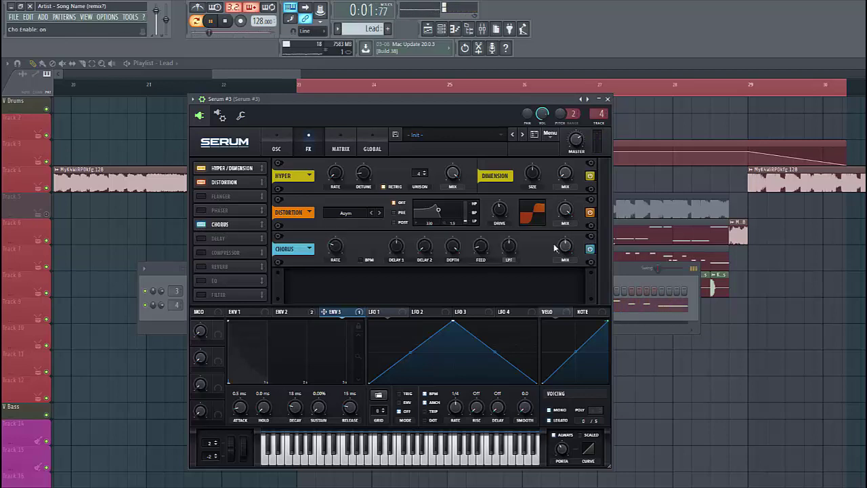
left_click_drag(565, 246, 571, 223)
left_click_drag(547, 266, 546, 269)
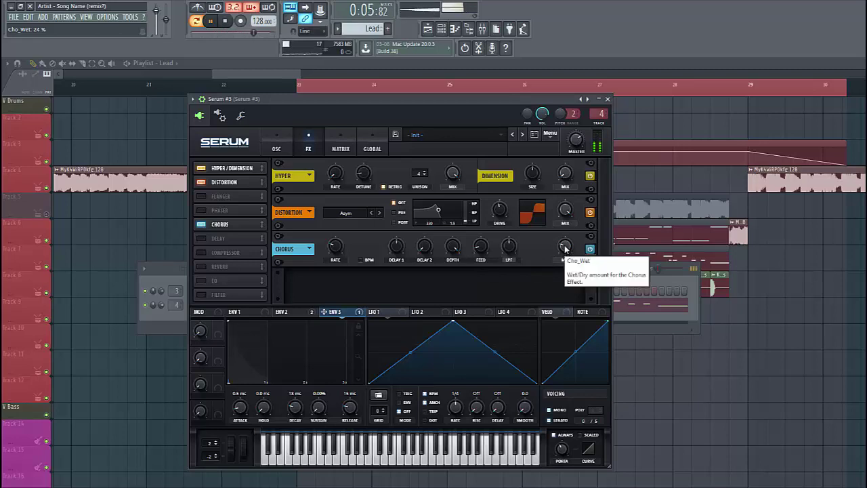
Turn on the compressor in multiband mode and set its makeup gain to 10.7 dB
left_click(219, 254)
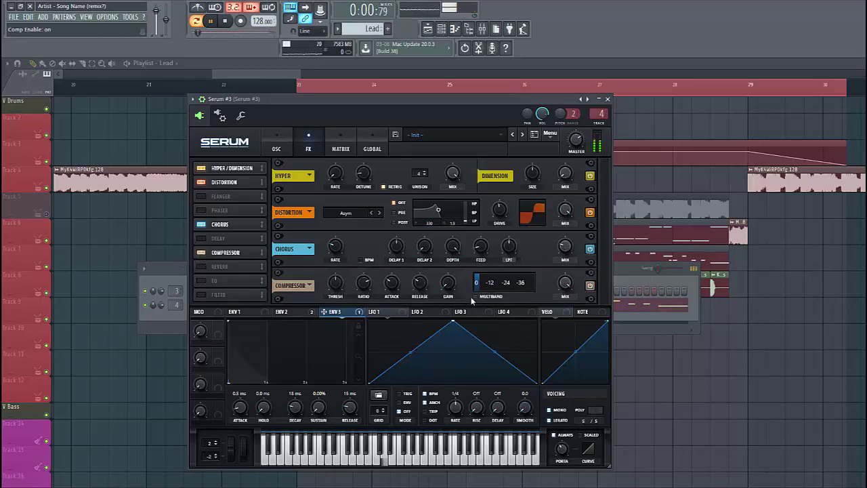
left_click(446, 288)
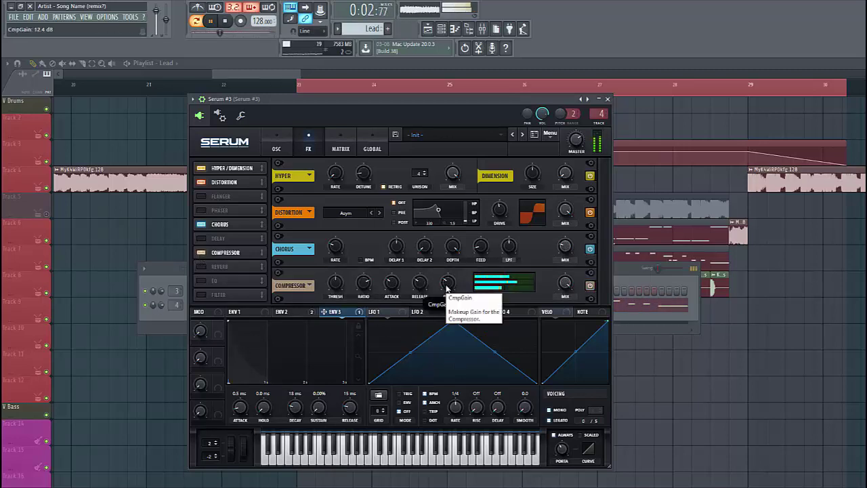
scroll(446, 289, "down", 2)
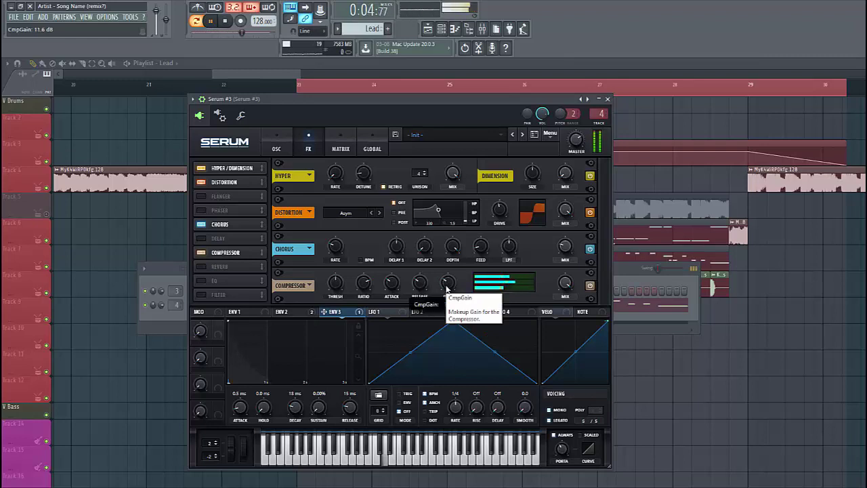
scroll(447, 289, "down", 1)
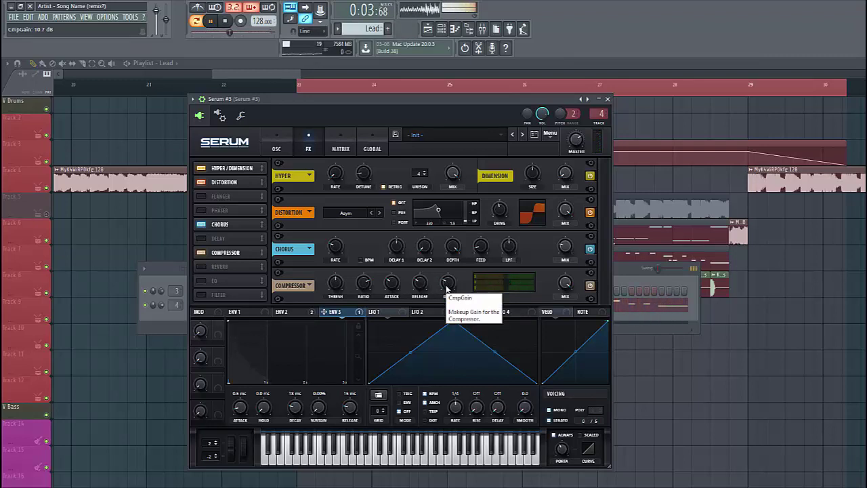
Turn on the EQ ahead of the reverb, with a high-pass low band near 283 Hz and a peak high band
left_click(201, 280)
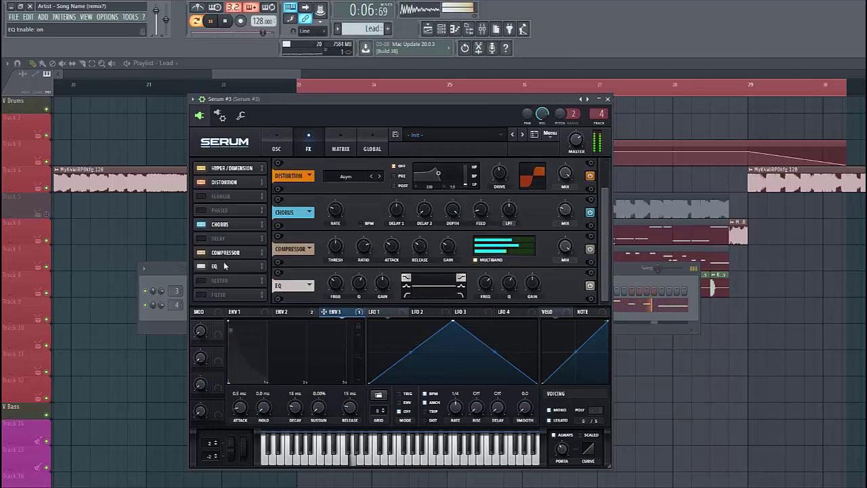
left_click_drag(218, 280, 218, 266)
left_click(406, 295)
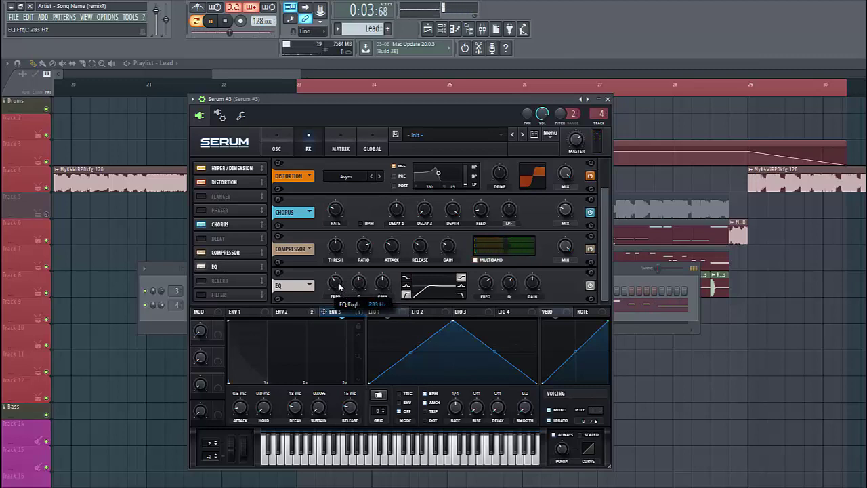
left_click(462, 286)
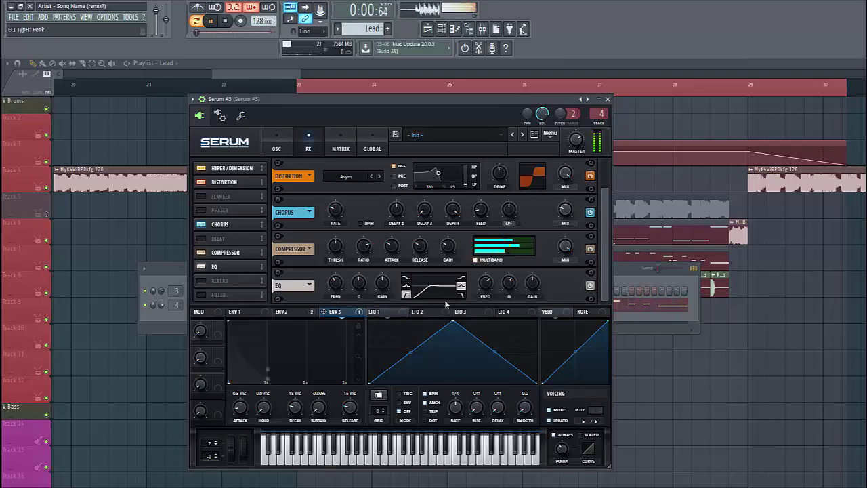
Modulate the EQ's high-band gain with envelope 2 by 9 and set the high band's Q to about 44%
left_click(316, 311)
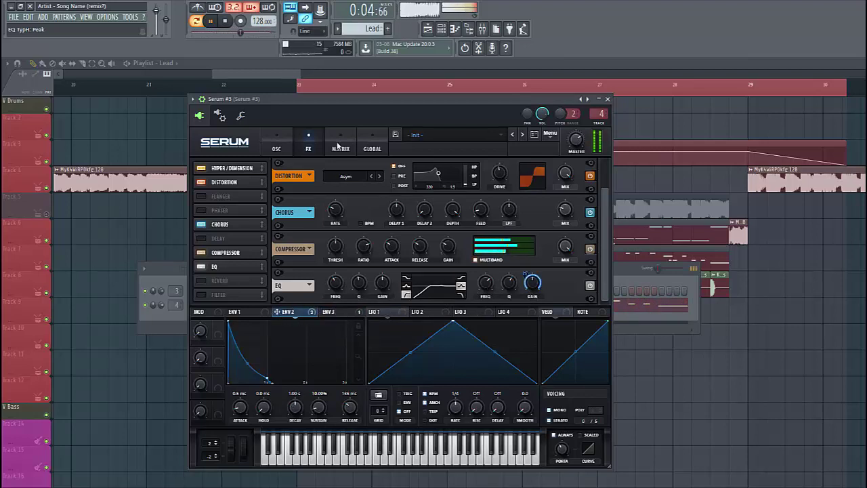
left_click(338, 147)
left_click(307, 147)
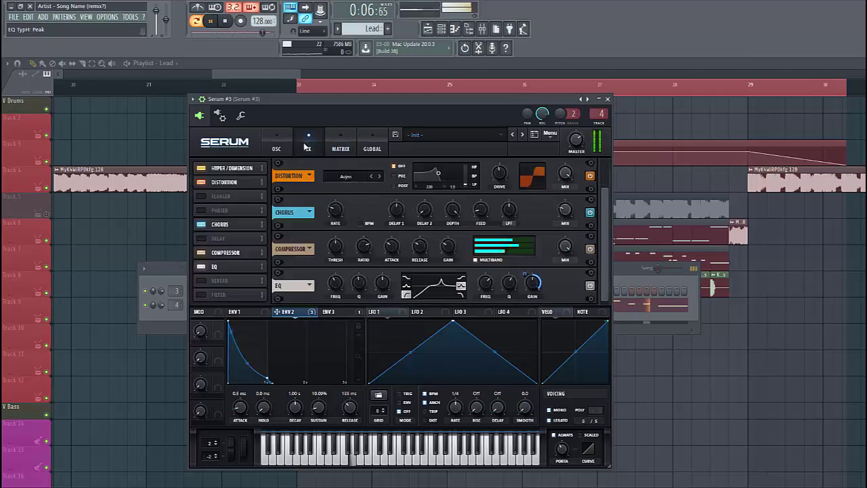
left_click_drag(518, 282, 515, 310)
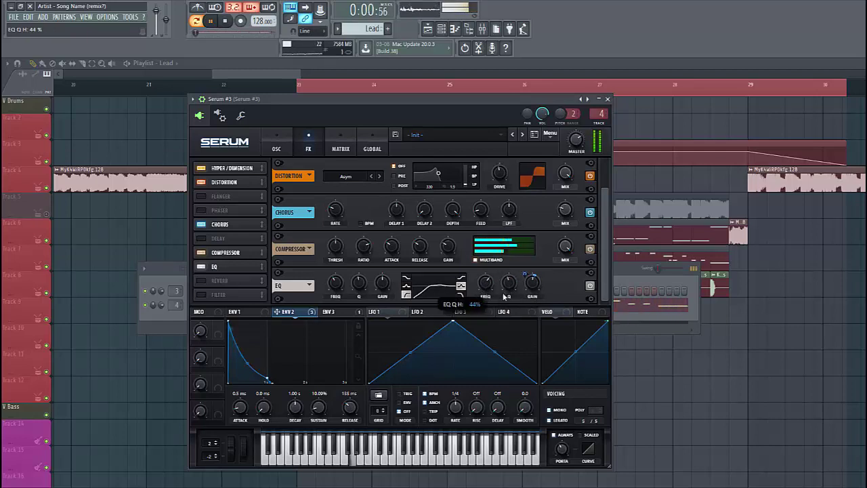
left_click_drag(525, 275, 526, 278)
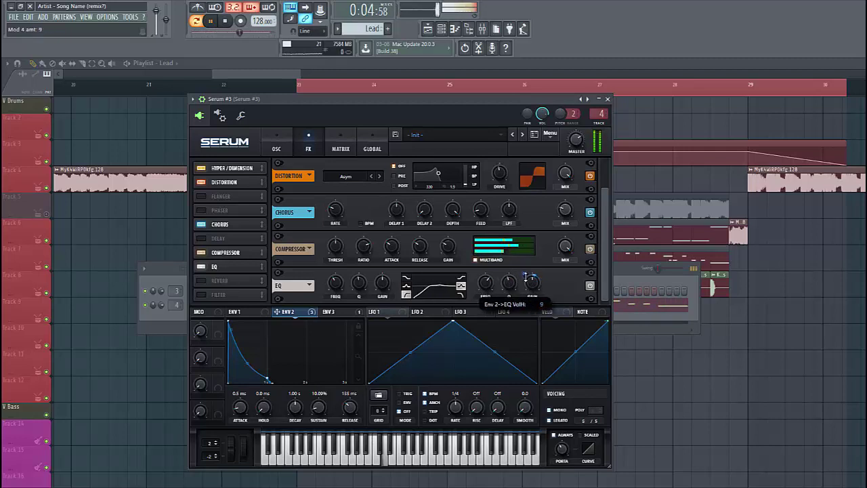
Turn on the reverb, move the delay after it, adjust the reverb's low cut and set its decay to 3.8 s
left_click(201, 280)
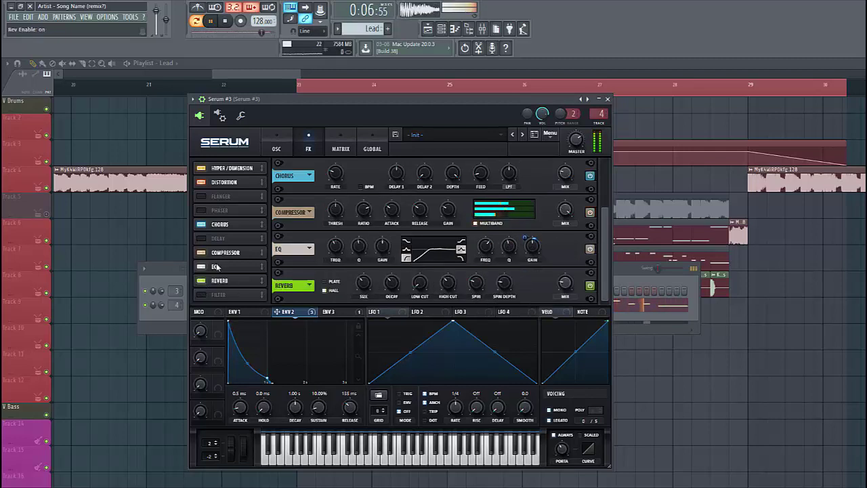
left_click_drag(214, 237, 225, 281)
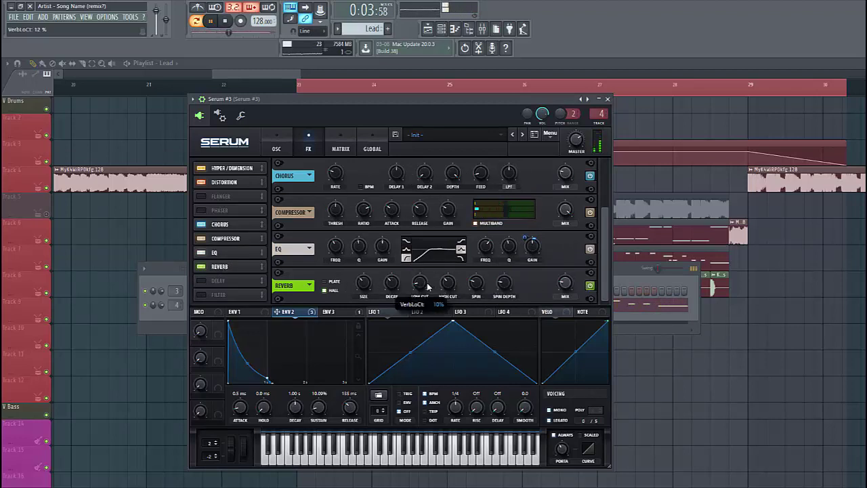
scroll(422, 290, "up", 2)
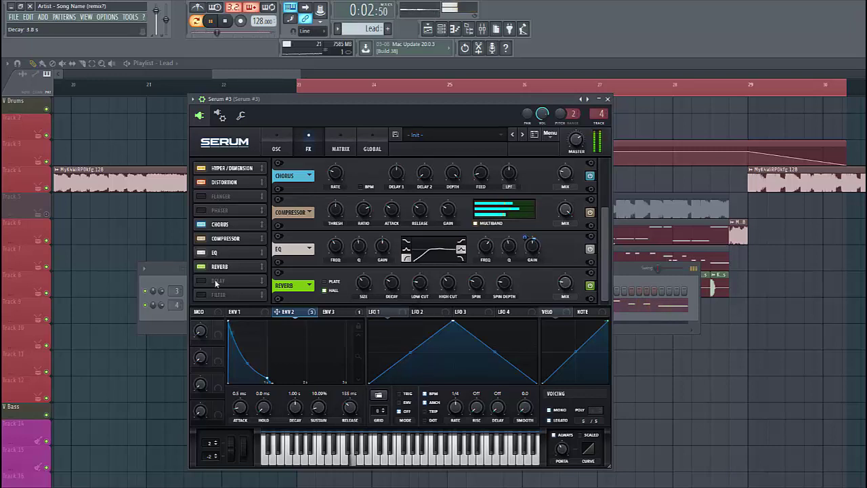
Turn on the delay in ping-pong mode with a 1/8 right time, and shift its filter higher with a bandwidth of 1.2
left_click(203, 280)
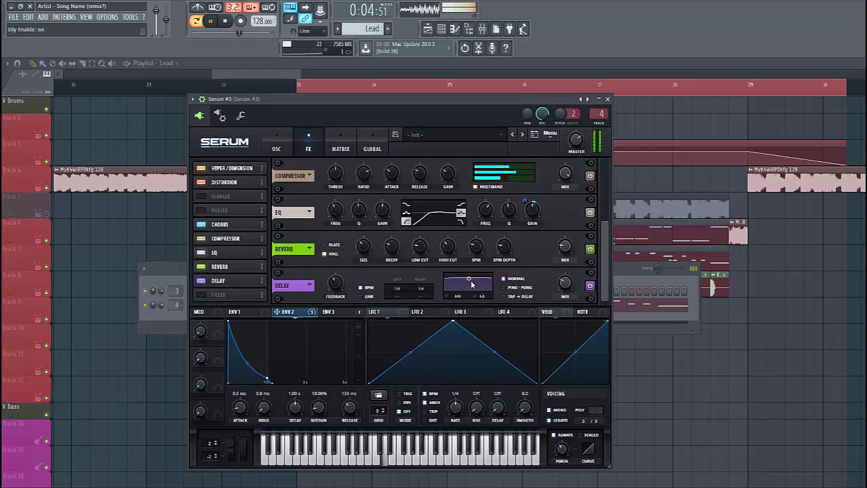
left_click_drag(471, 280, 482, 278)
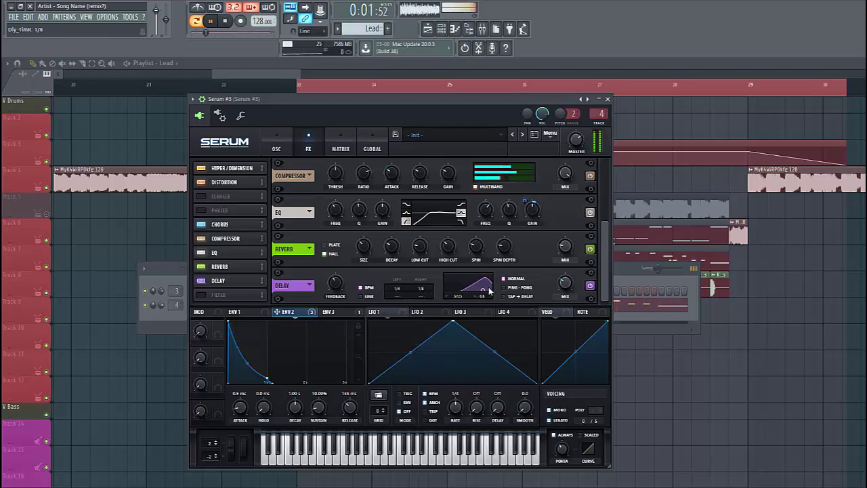
left_click_drag(504, 292, 482, 293)
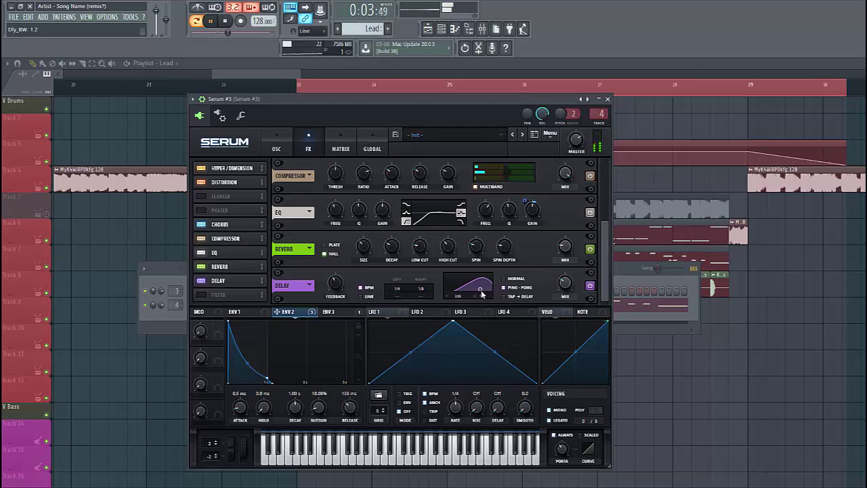